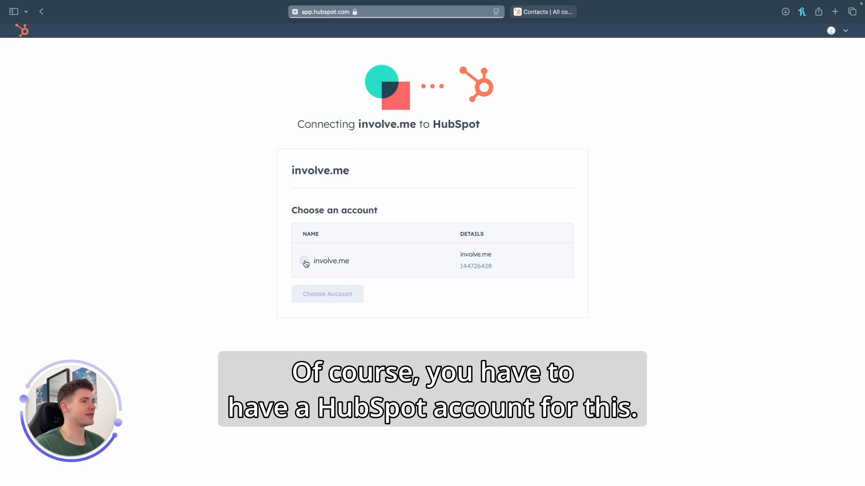
Authorize the connection to HubSpot by choosing the involve.me account, agreeing to the third-party terms and connecting the app.
{"action": "left_click", "coordinate": [304, 261]}
{"action": "left_click", "coordinate": [330, 297]}
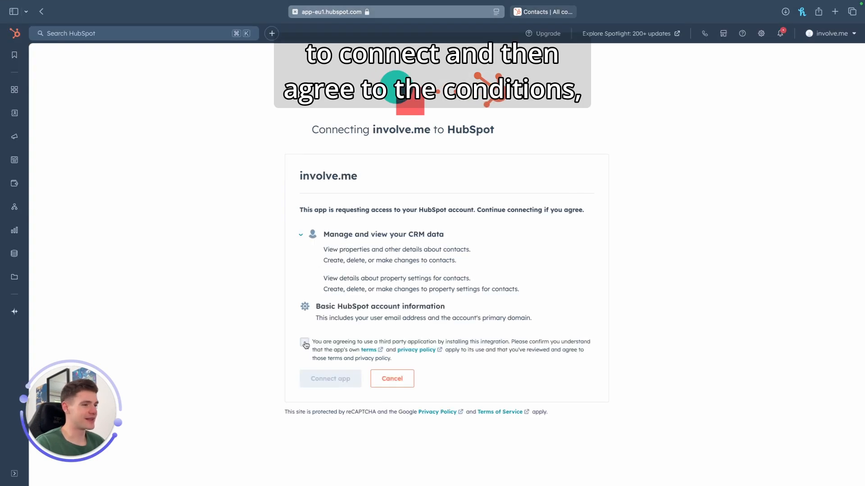
{"action": "left_click", "coordinate": [304, 343]}
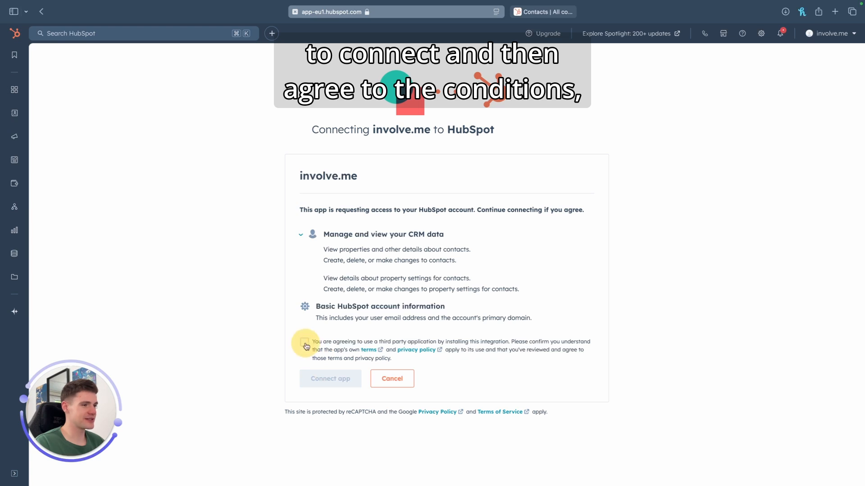
{"action": "left_click", "coordinate": [324, 378]}
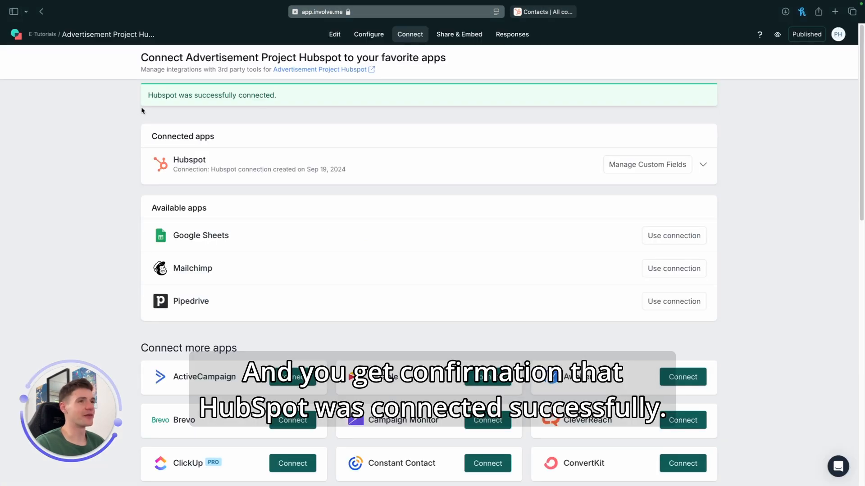
{"action": "left_click_drag", "start_coordinate": [141, 108], "coordinate": [269, 113]}
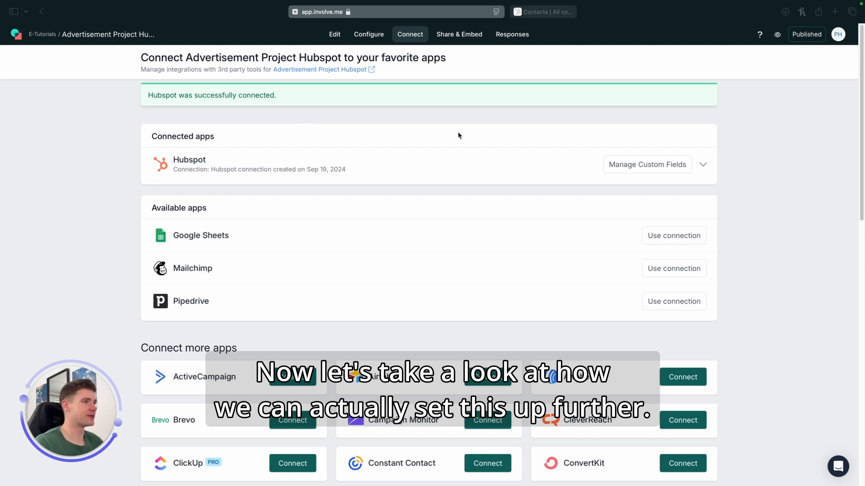
Open the custom field management for the connected Hubspot app and review the opt-in checkbox trigger option.
{"action": "left_click", "coordinate": [623, 165]}
{"action": "left_click", "coordinate": [125, 103]}
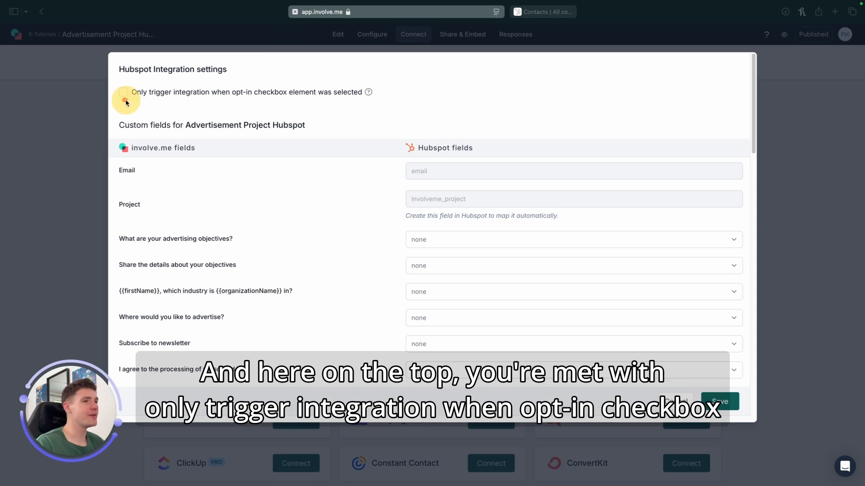
{"action": "left_click_drag", "start_coordinate": [190, 104], "coordinate": [383, 113]}
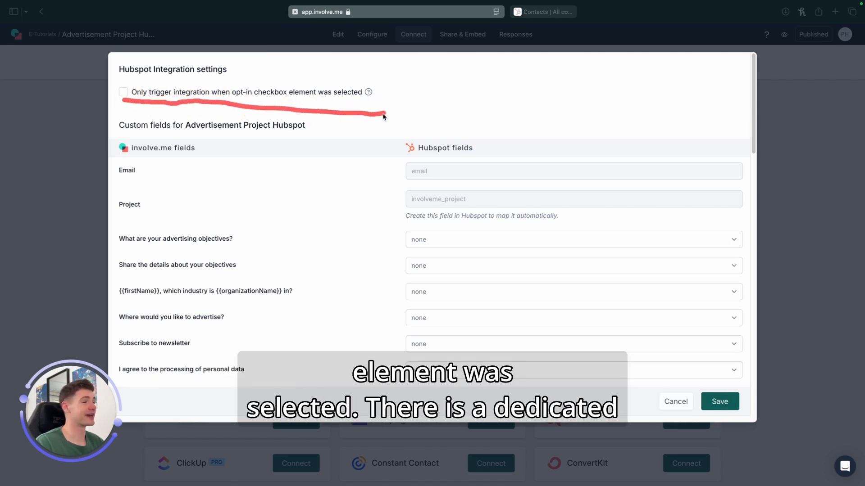
{"action": "left_click", "coordinate": [160, 105]}
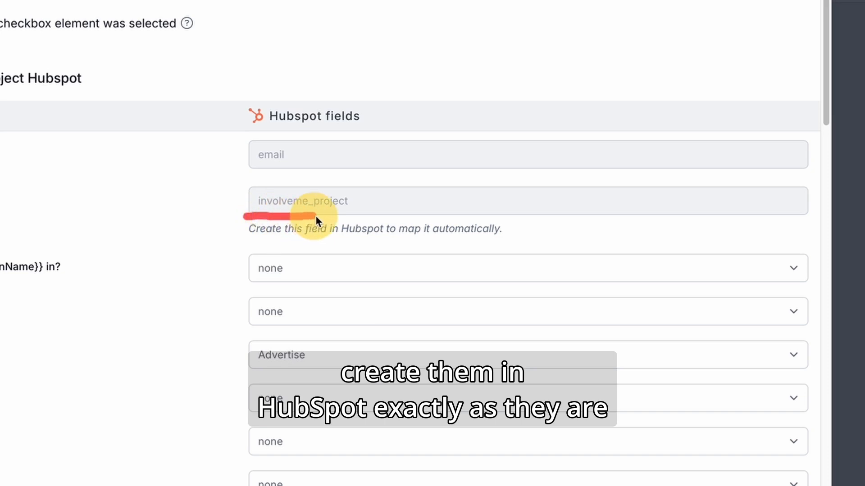
Examine how the involve.me fields map to Hubspot fields, including the automatically mapped ones and the project questions without a mapping.
{"action": "left_click_drag", "start_coordinate": [338, 219], "coordinate": [365, 220]}
{"action": "left_click_drag", "start_coordinate": [234, 141], "coordinate": [228, 218]}
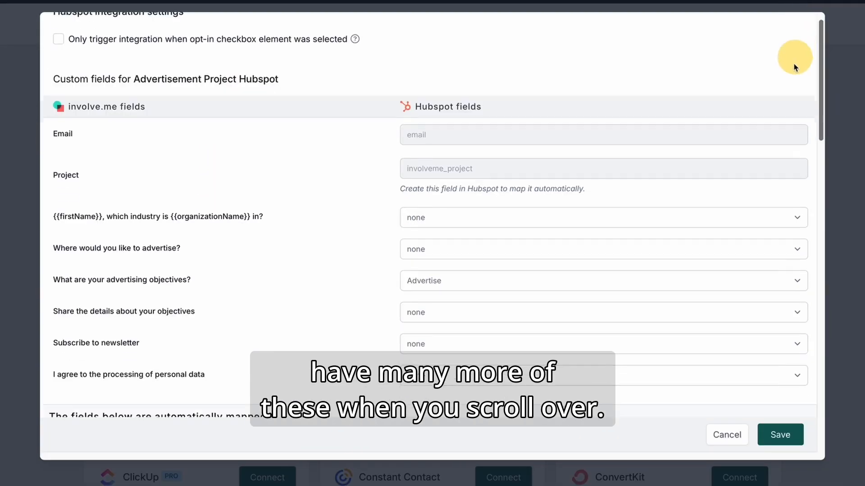
{"action": "scroll", "coordinate": [784, 112], "scroll_direction": "down", "scroll_amount": 8}
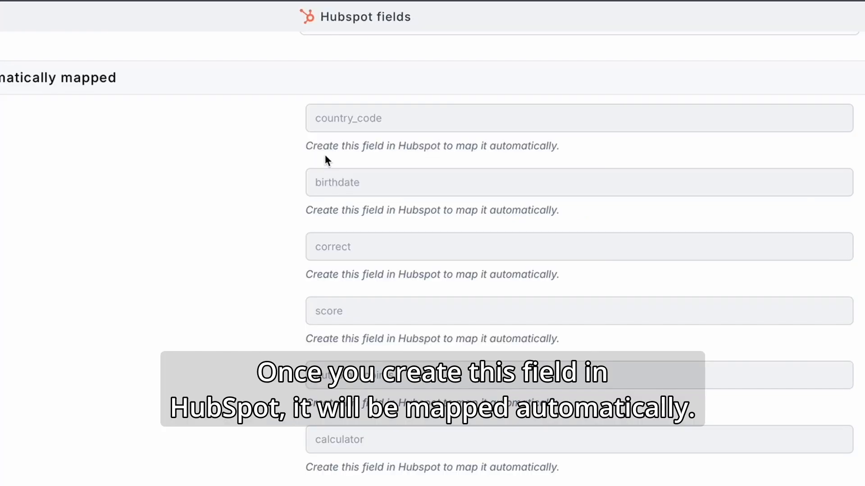
{"action": "left_click_drag", "start_coordinate": [344, 154], "coordinate": [408, 159]}
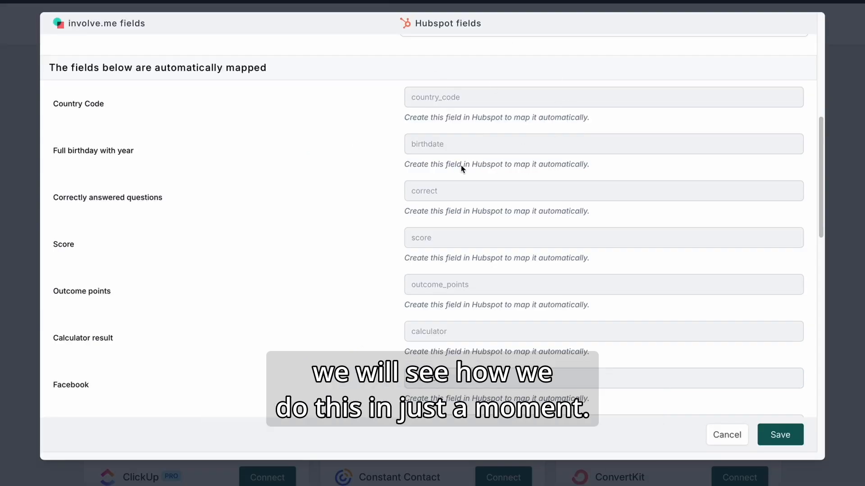
{"action": "scroll", "coordinate": [237, 133], "scroll_direction": "up", "scroll_amount": 10}
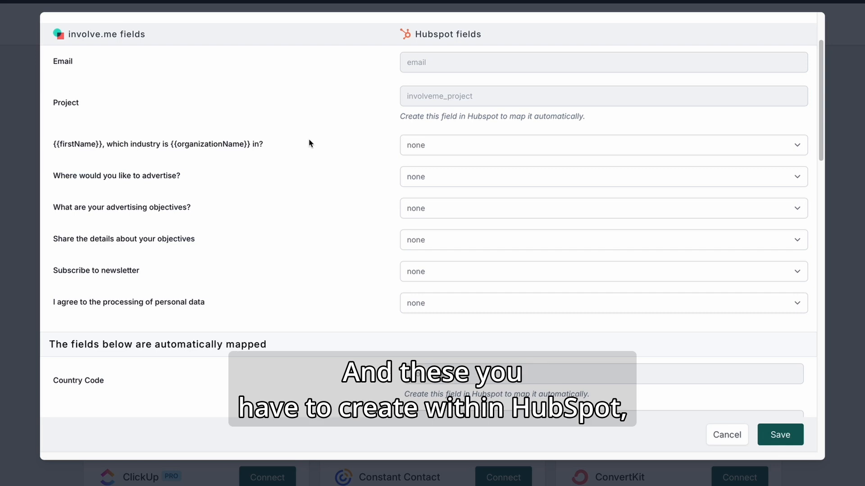
{"action": "left_click_drag", "start_coordinate": [308, 140], "coordinate": [296, 317]}
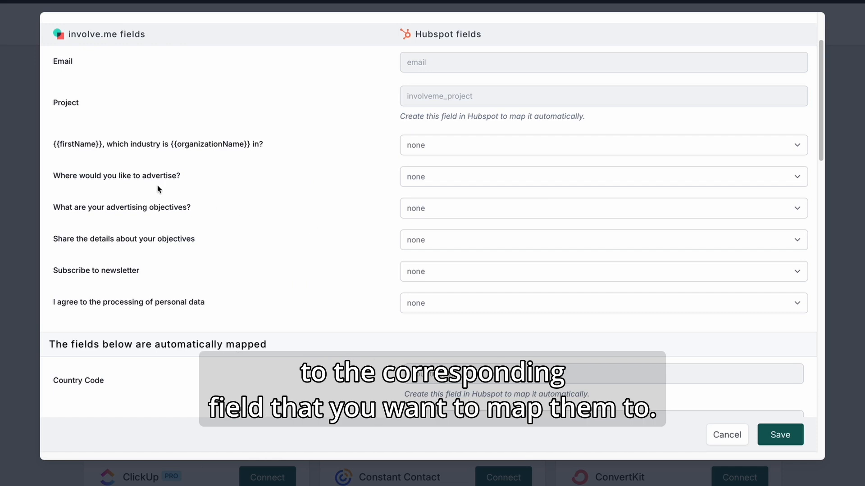
{"action": "left_click_drag", "start_coordinate": [95, 183], "coordinate": [464, 191]}
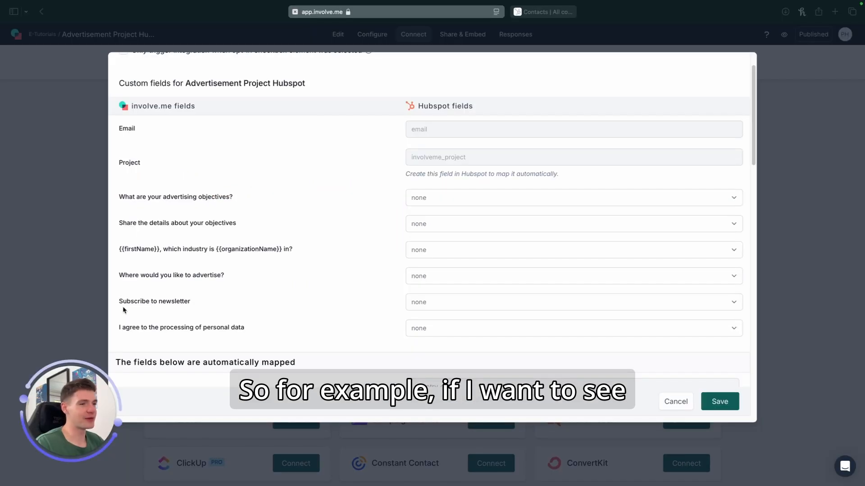
{"action": "left_click_drag", "start_coordinate": [121, 308], "coordinate": [235, 318]}
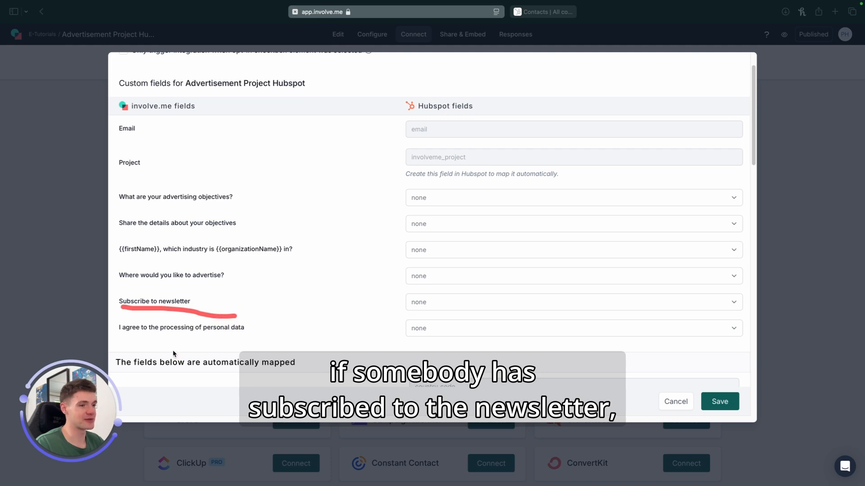
{"action": "left_click_drag", "start_coordinate": [124, 284], "coordinate": [250, 291]}
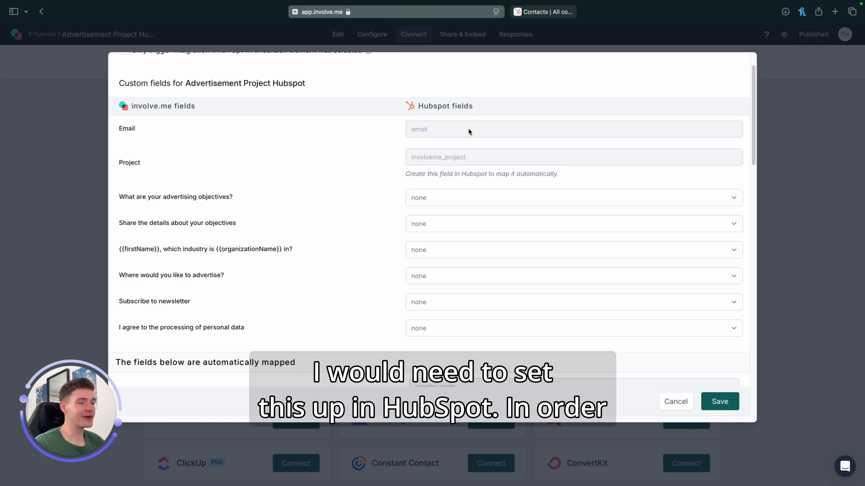
Switch to HubSpot and open the Properties page under Data Management in the account settings.
{"action": "left_click", "coordinate": [549, 16]}
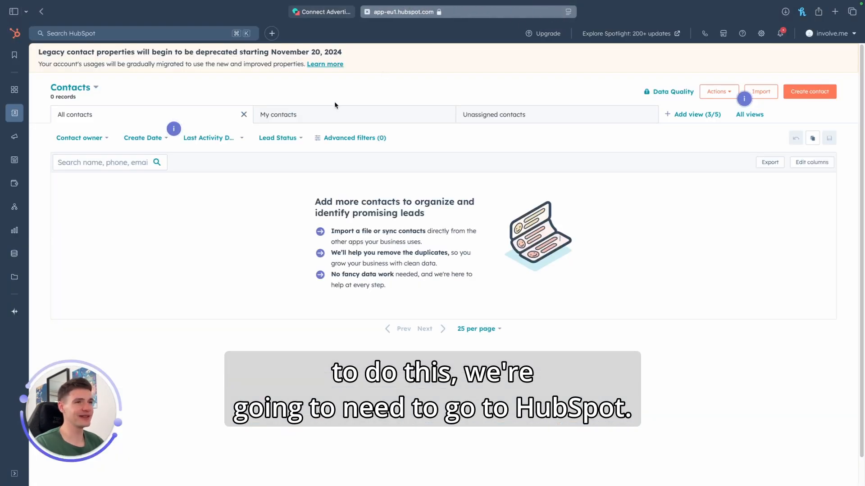
{"action": "left_click", "coordinate": [764, 34]}
{"action": "left_click_drag", "start_coordinate": [767, 37], "coordinate": [759, 26]}
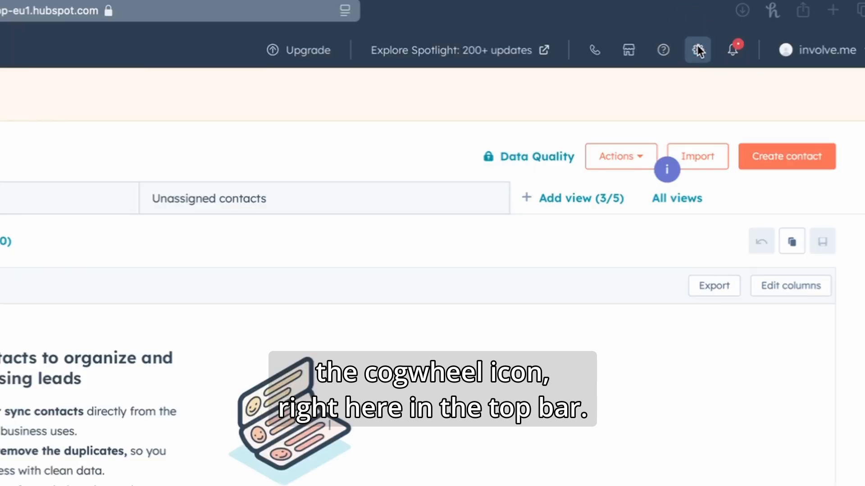
{"action": "left_click", "coordinate": [761, 33]}
{"action": "left_click_drag", "start_coordinate": [140, 135], "coordinate": [141, 197]}
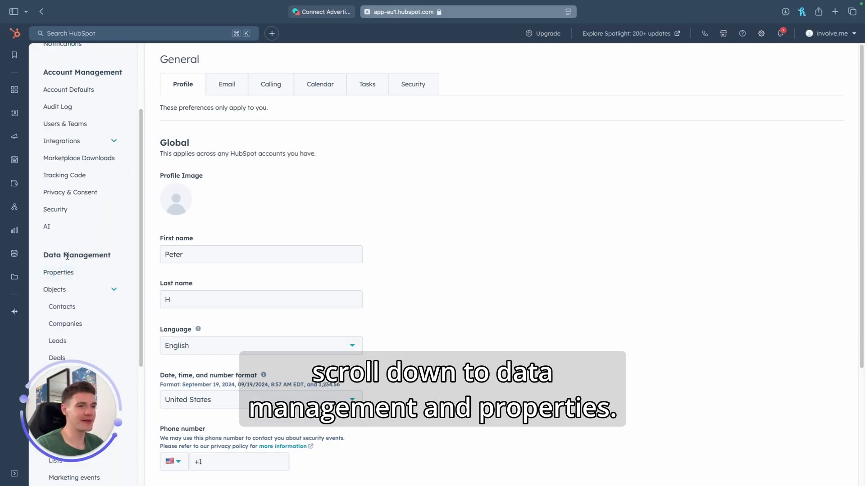
{"action": "left_click", "coordinate": [62, 273]}
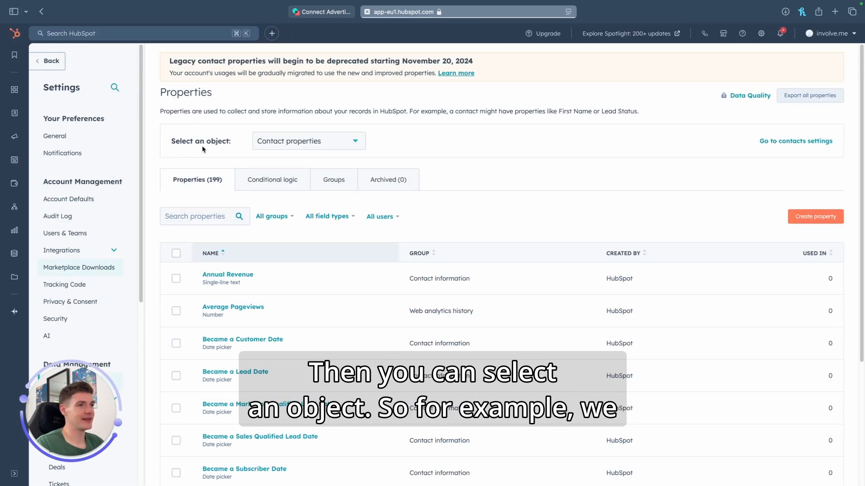
Start a new property for the Contact properties object and label it Advertise.
{"action": "left_click", "coordinate": [273, 144]}
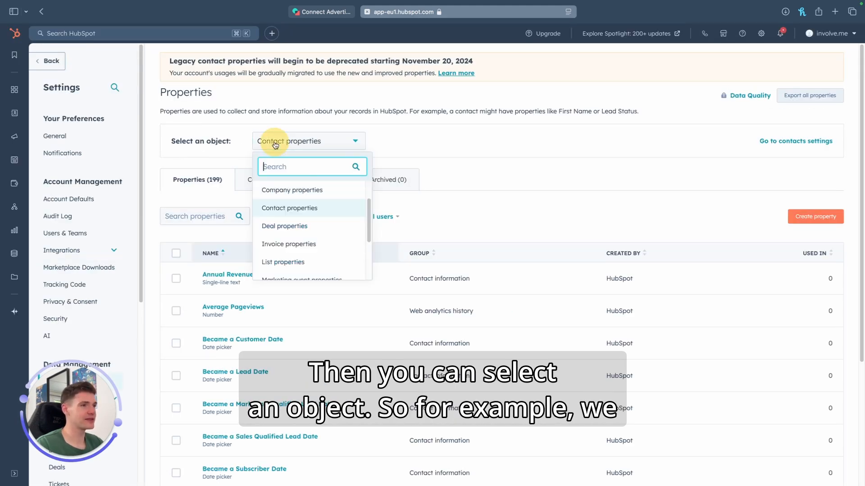
{"action": "left_click", "coordinate": [294, 213]}
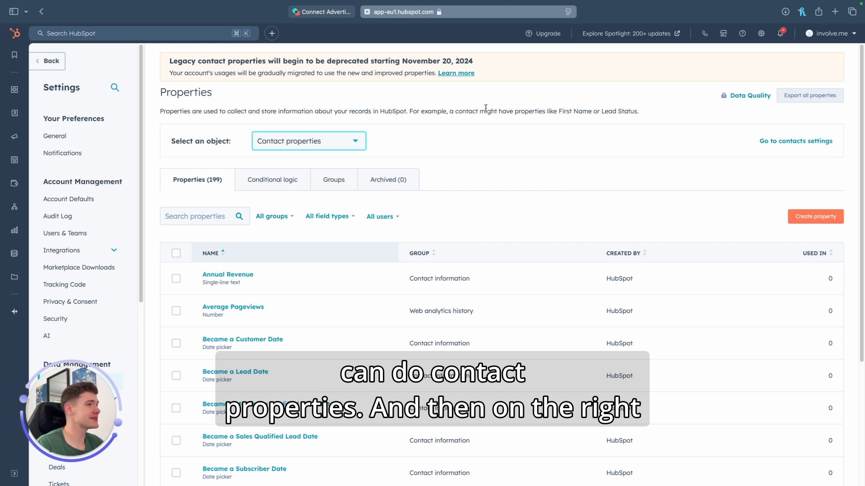
{"action": "mouse_move", "coordinate": [798, 201]}
{"action": "left_mouse_down"}
{"action": "mouse_move", "coordinate": [755, 221]}
{"action": "mouse_move", "coordinate": [845, 230]}
{"action": "mouse_move", "coordinate": [822, 199]}
{"action": "left_mouse_up"}
{"action": "left_click", "coordinate": [813, 216]}
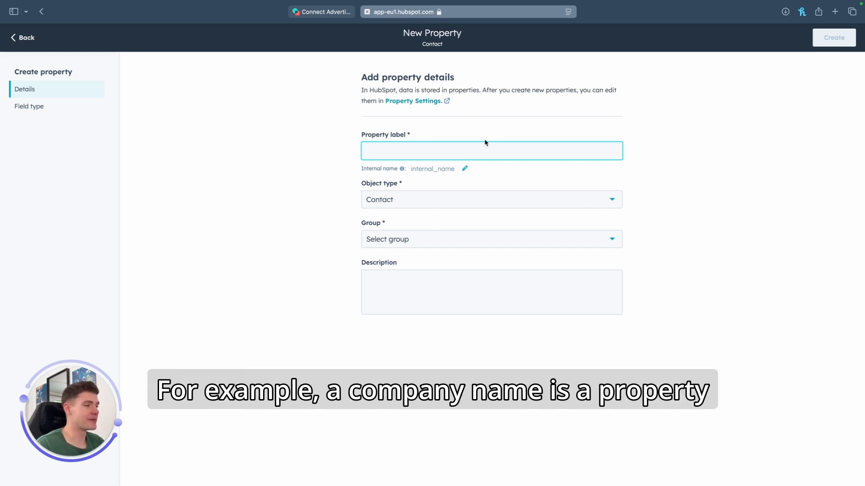
{"action": "key", "text": "ctrl+Tab"}
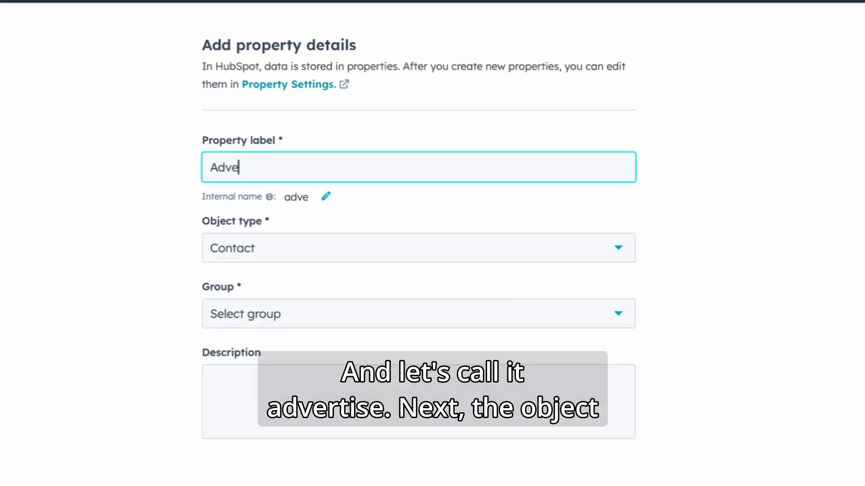
{"action": "type", "text": "rtise"}
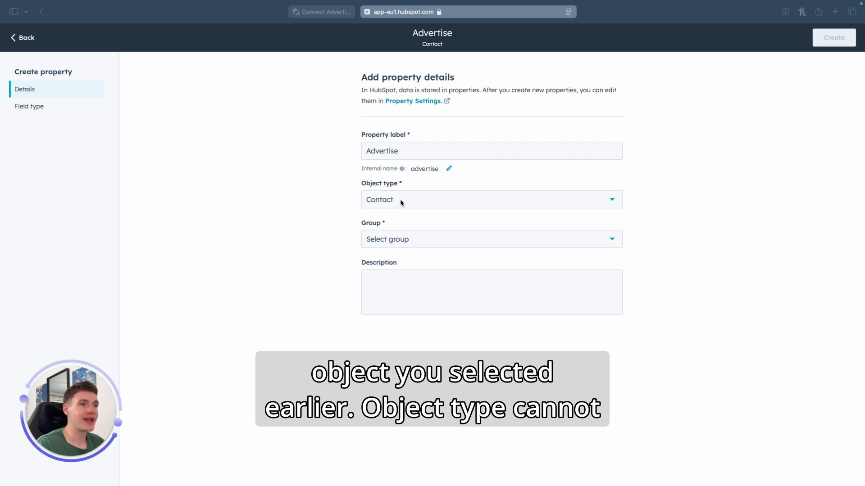
Assign the Advertise property to the Conversion information group and check its internal name, leaving the description empty.
{"action": "left_click", "coordinate": [400, 200]}
{"action": "left_click", "coordinate": [376, 235]}
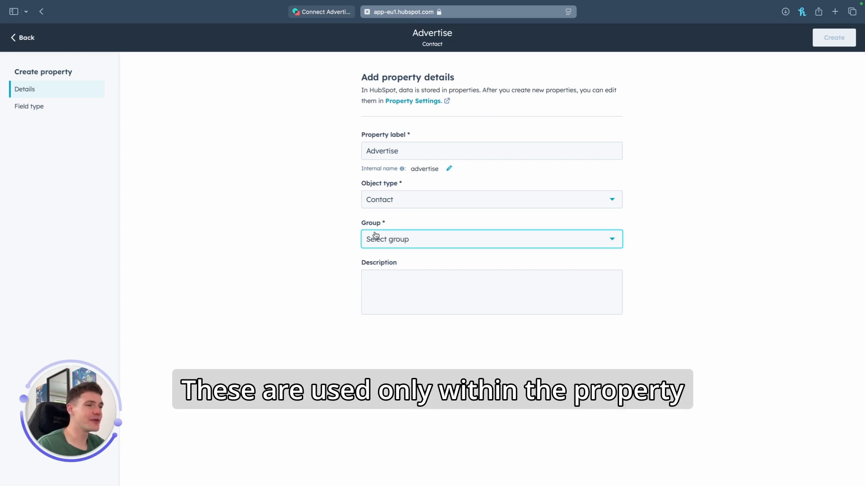
{"action": "left_click", "coordinate": [376, 234]}
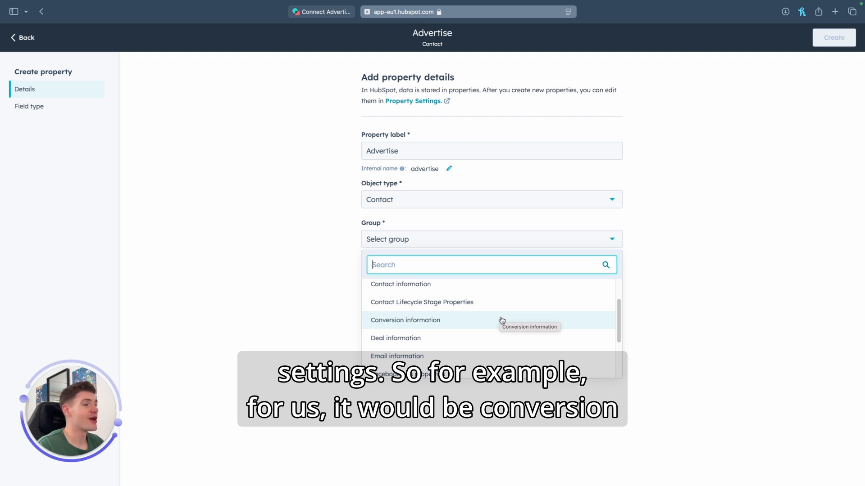
{"action": "left_click", "coordinate": [502, 320]}
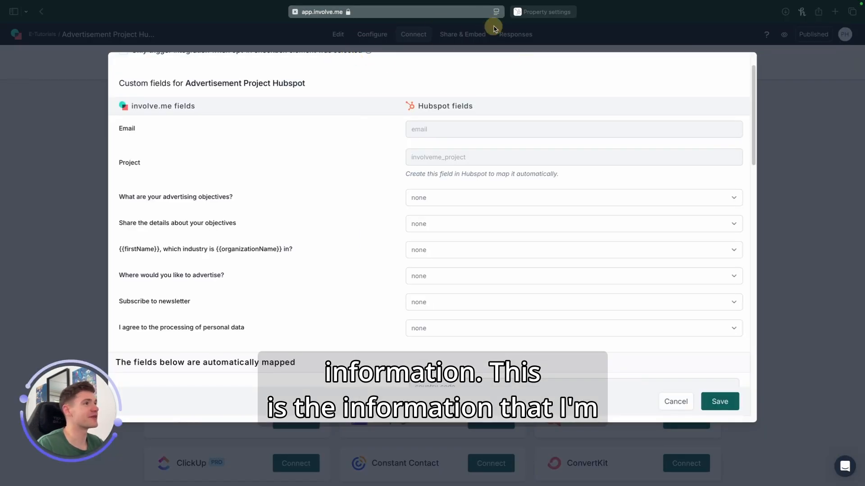
{"action": "left_click", "coordinate": [536, 12]}
{"action": "left_click", "coordinate": [381, 286]}
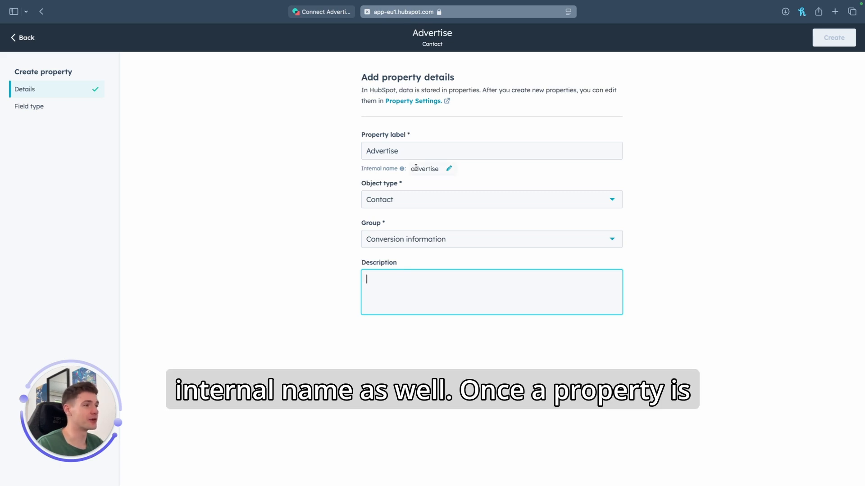
{"action": "left_click", "coordinate": [439, 166]}
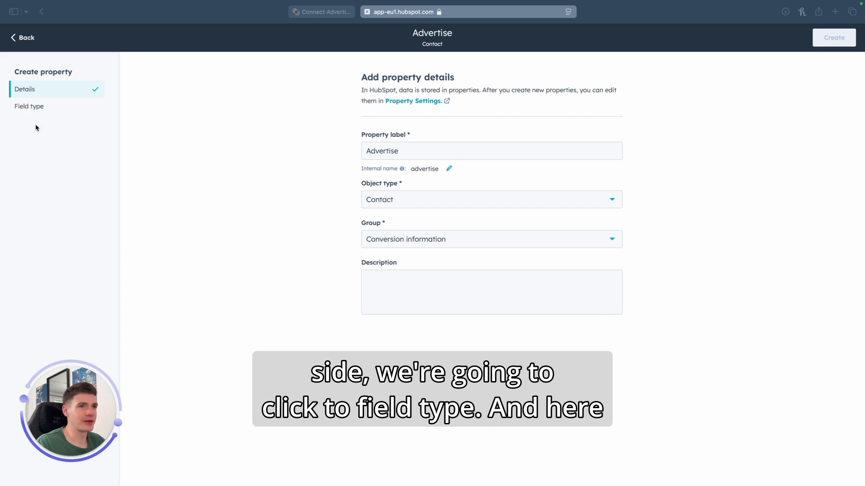
Set the Advertise property's field type to Single-line text.
{"action": "left_click", "coordinate": [30, 108]}
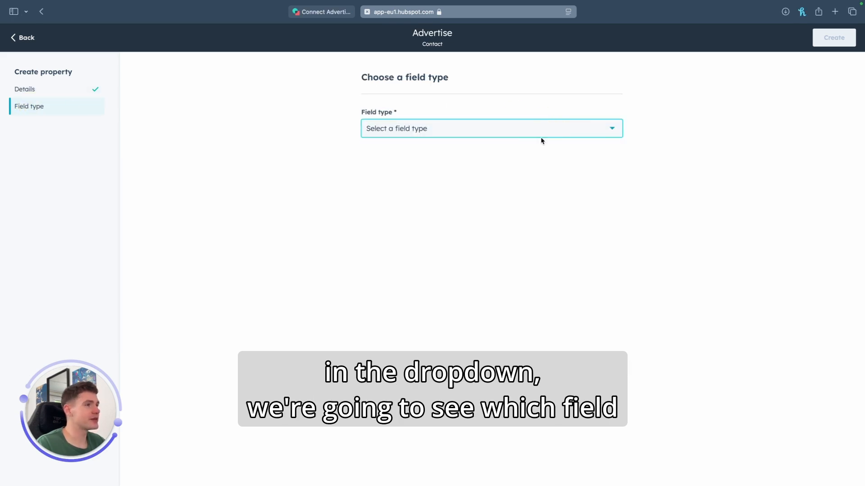
{"action": "left_click", "coordinate": [464, 132]}
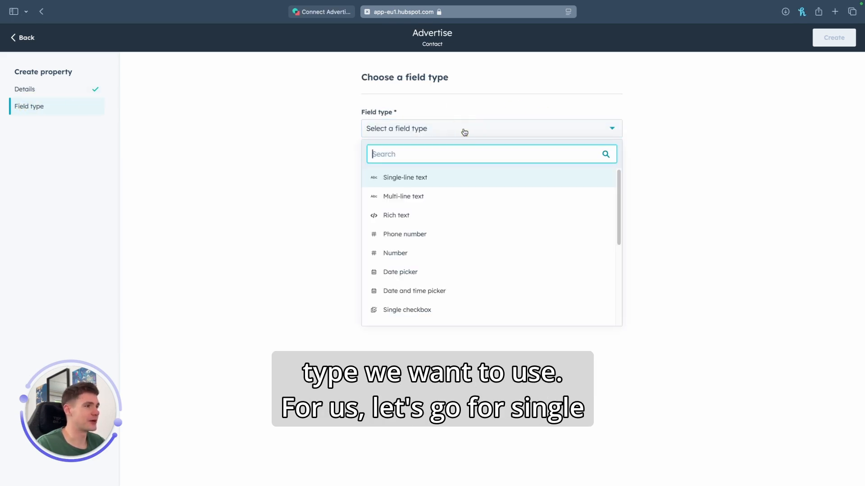
{"action": "left_click", "coordinate": [444, 178]}
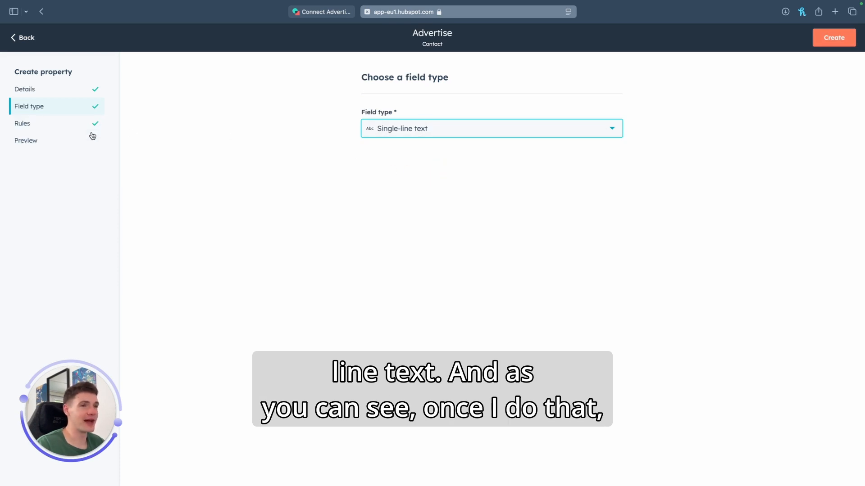
Review the Advertise property's rules and preview, keeping the default rules, and create the property.
{"action": "left_click", "coordinate": [68, 127]}
{"action": "mouse_move", "coordinate": [340, 196]}
{"action": "left_mouse_down"}
{"action": "mouse_move", "coordinate": [318, 303]}
{"action": "mouse_move", "coordinate": [353, 347]}
{"action": "left_mouse_up"}
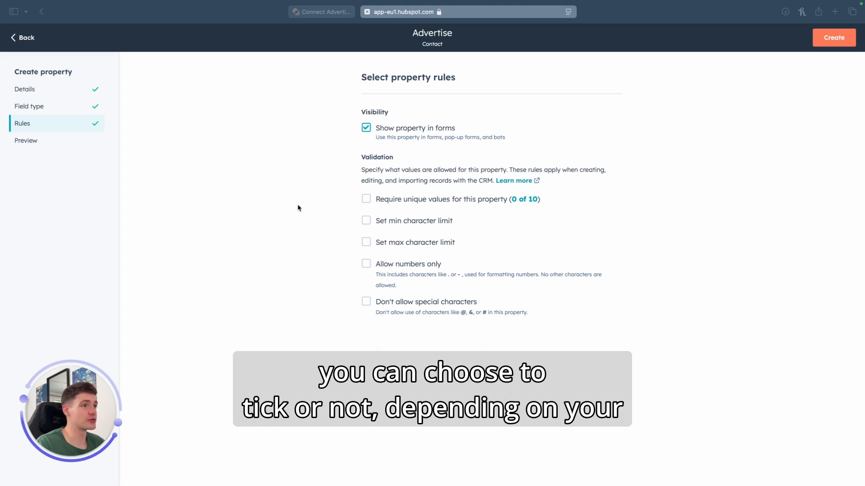
{"action": "left_click", "coordinate": [34, 143]}
{"action": "left_click", "coordinate": [381, 124]}
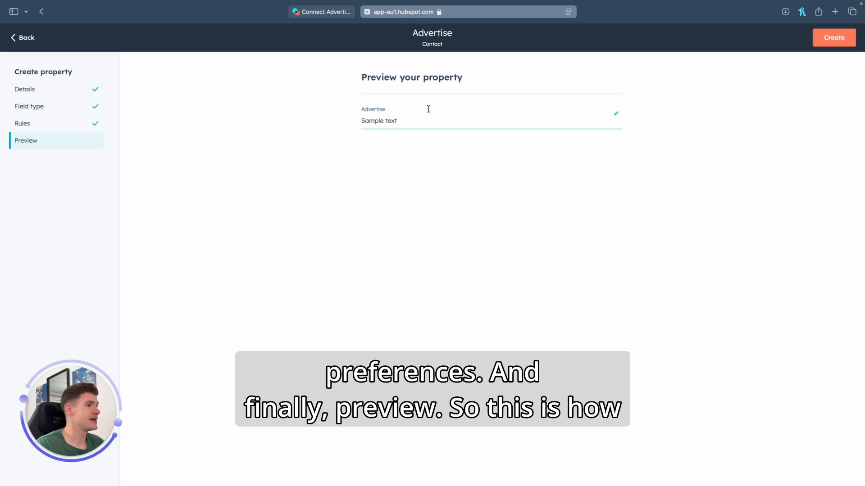
{"action": "left_click", "coordinate": [829, 38]}
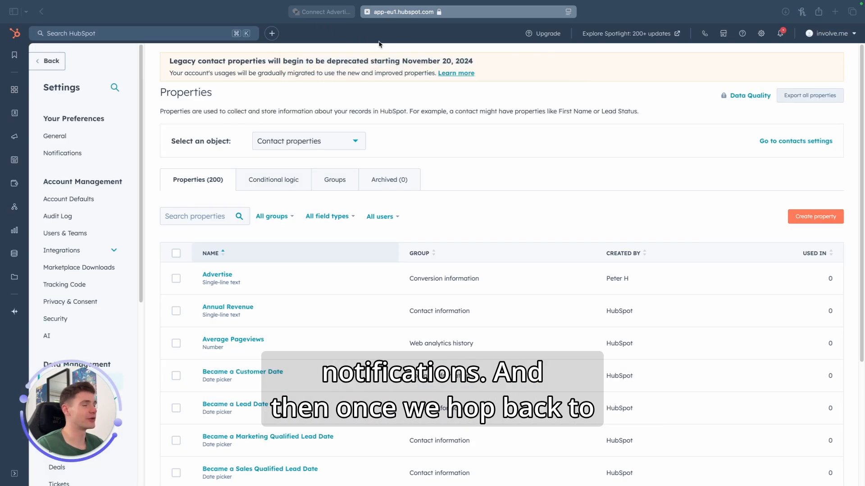
Switch back to involve.me, map the "What are your advertising objectives?" answer to HubSpot's Advertise field, and save the integration settings.
{"action": "left_click", "coordinate": [336, 14]}
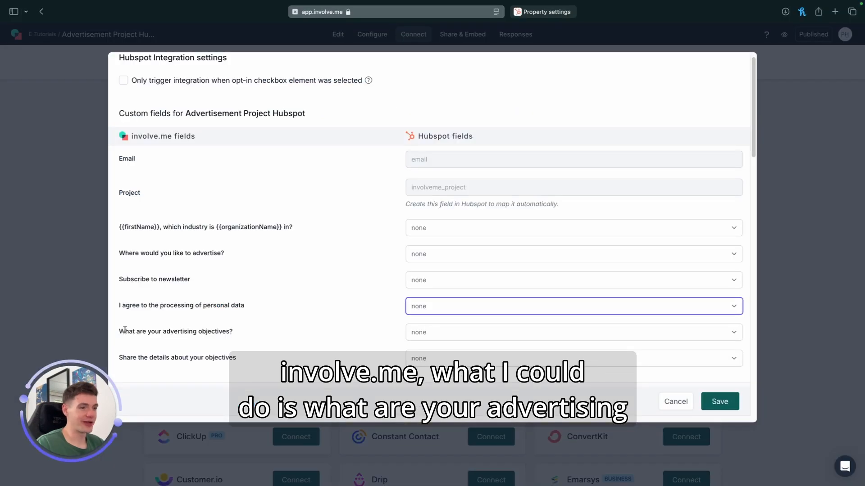
{"action": "left_click", "coordinate": [457, 333]}
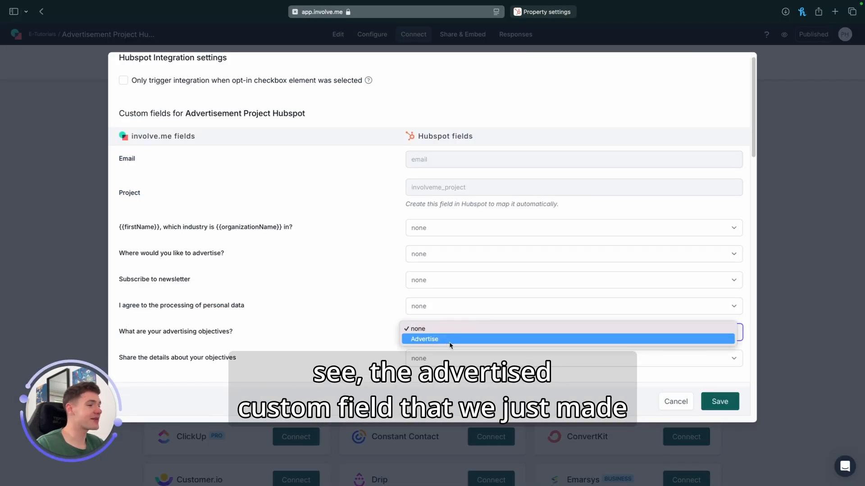
{"action": "left_click", "coordinate": [444, 340]}
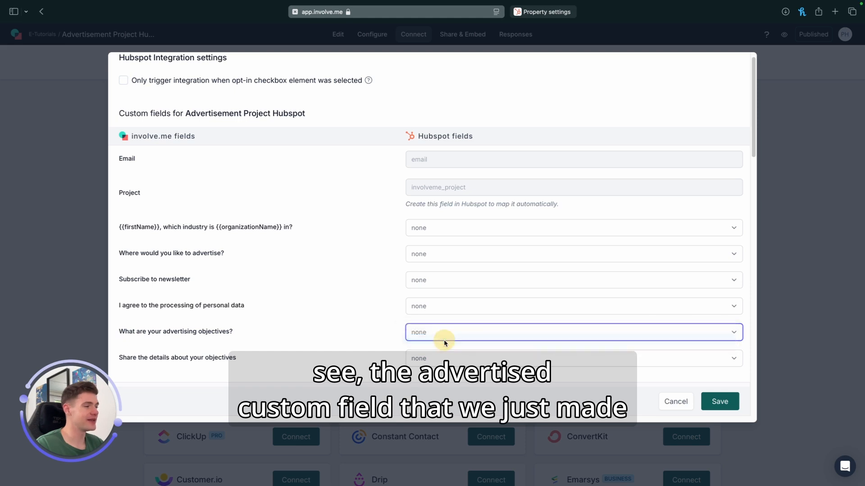
{"action": "left_click", "coordinate": [720, 401]}
{"action": "scroll", "coordinate": [682, 283], "scroll_direction": "down", "scroll_amount": 2}
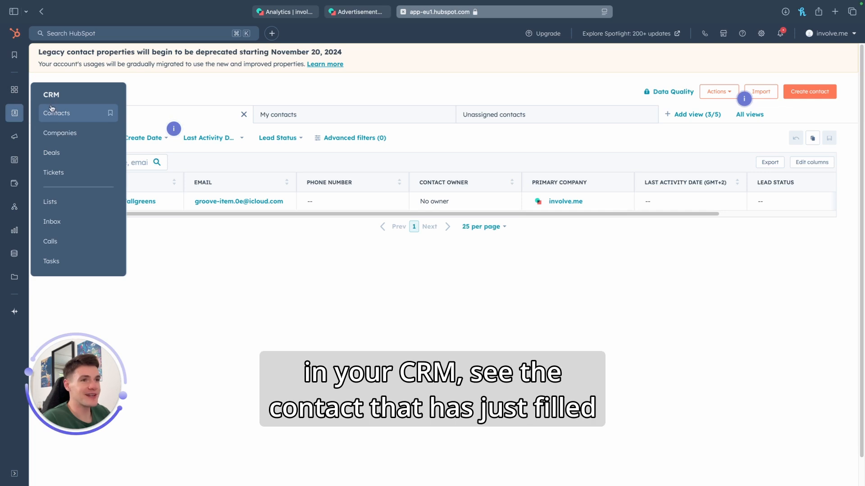
Check the test contact in the HubSpot contacts list and the matching submission's integration status in the involve.me responses.
{"action": "mouse_move", "coordinate": [67, 222]}
{"action": "left_mouse_down"}
{"action": "mouse_move", "coordinate": [290, 235]}
{"action": "mouse_move", "coordinate": [810, 238]}
{"action": "left_mouse_up"}
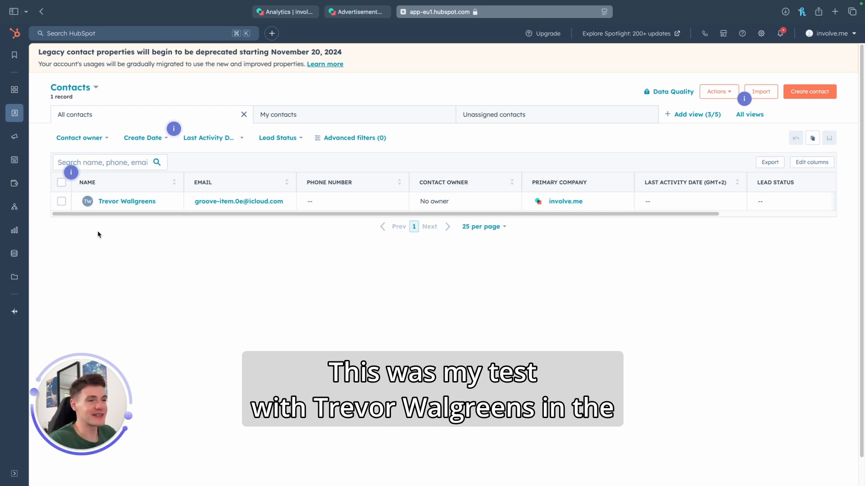
{"action": "mouse_move", "coordinate": [99, 219]}
{"action": "left_mouse_down"}
{"action": "mouse_move", "coordinate": [216, 230]}
{"action": "mouse_move", "coordinate": [391, 217]}
{"action": "left_mouse_up"}
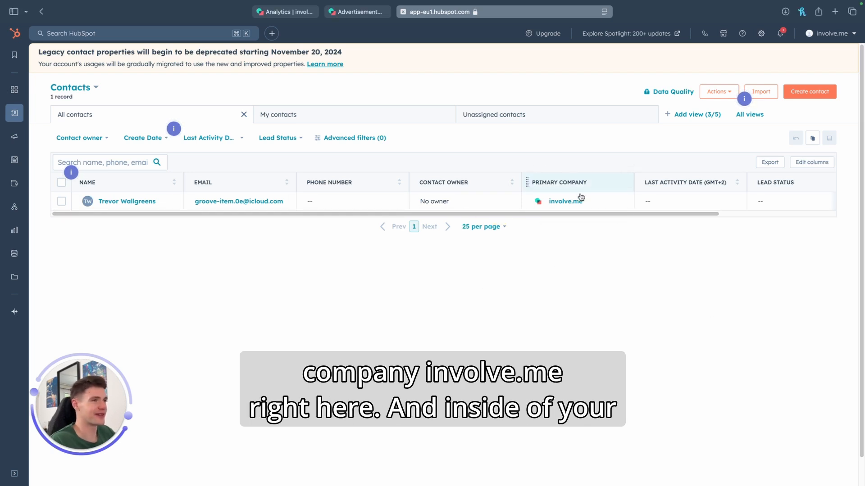
{"action": "left_click", "coordinate": [286, 12]}
{"action": "scroll", "coordinate": [702, 296], "scroll_direction": "down", "scroll_amount": 10}
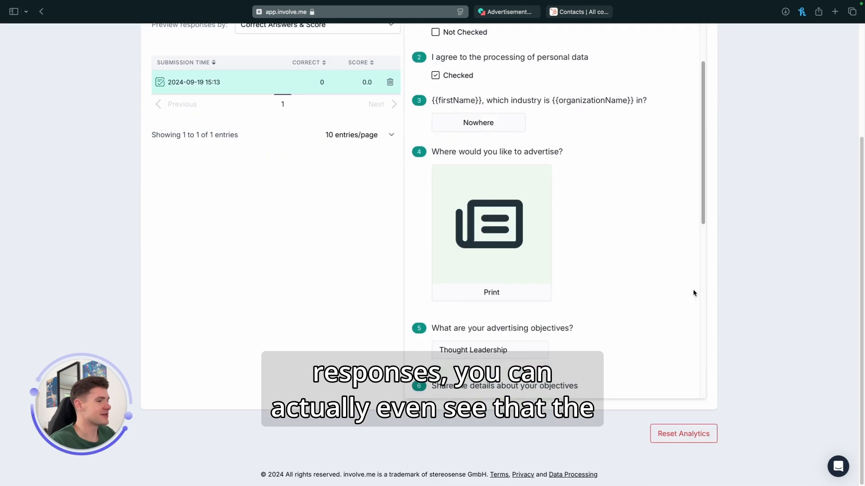
{"action": "scroll", "coordinate": [552, 211], "scroll_direction": "down", "scroll_amount": 2}
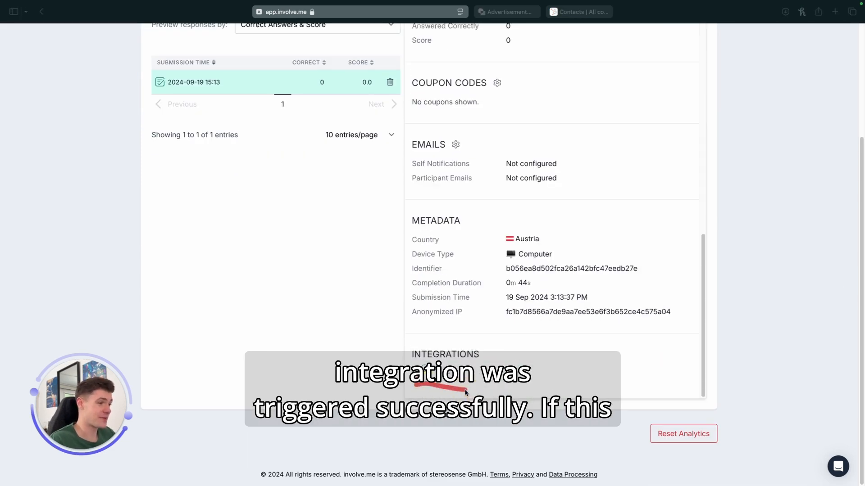
Restrict the Mailchimp integration to trigger only when the opt-in checkbox element was selected, and save the settings.
{"action": "mouse_move", "coordinate": [113, 450]}
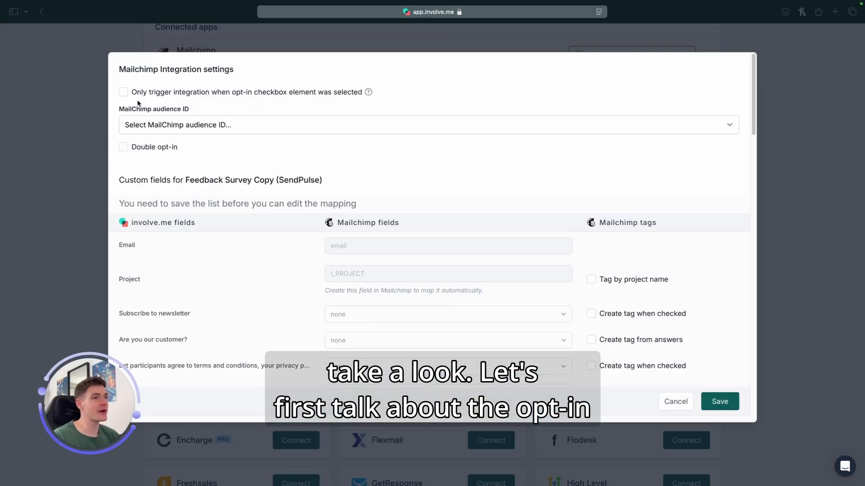
{"action": "left_click_drag", "start_coordinate": [138, 101], "coordinate": [252, 104]}
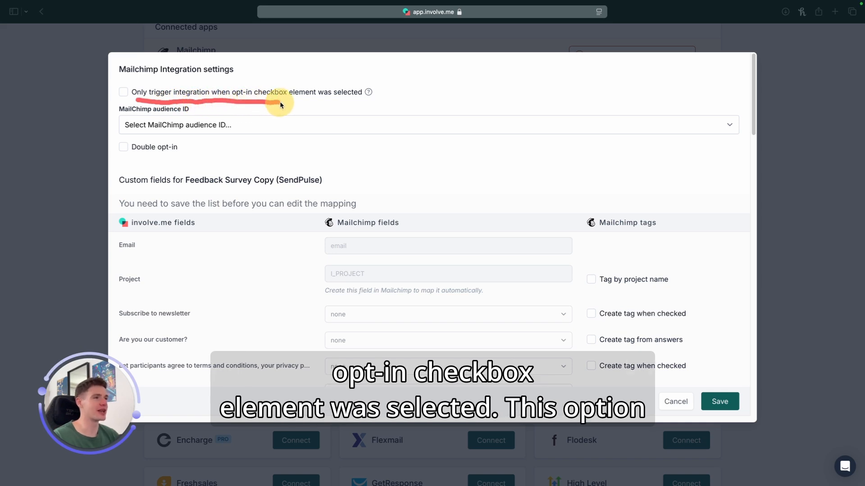
{"action": "left_click_drag", "start_coordinate": [316, 105], "coordinate": [352, 104]}
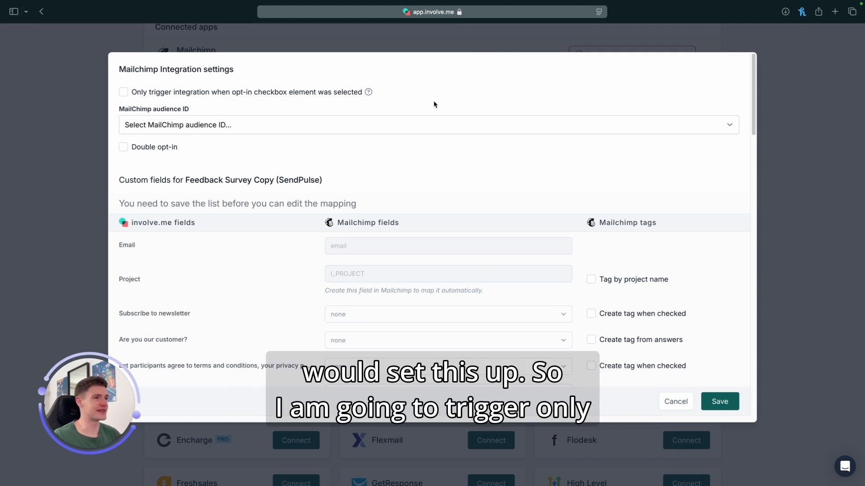
{"action": "left_click", "coordinate": [124, 92]}
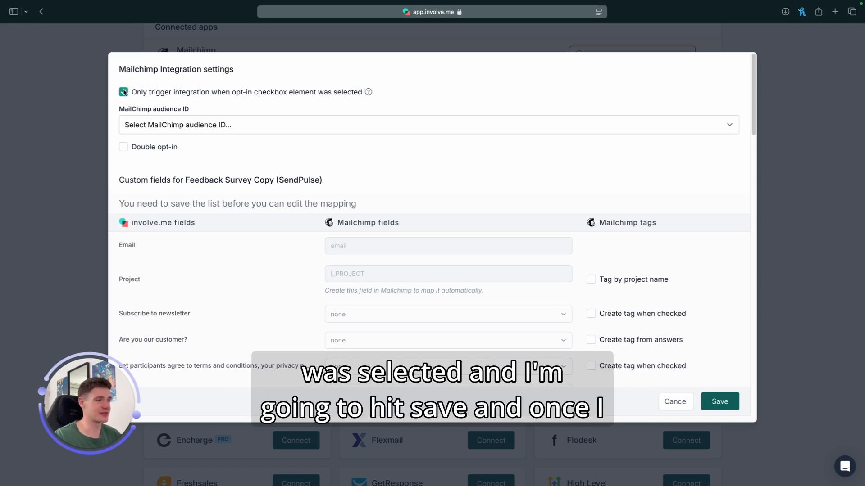
{"action": "left_click", "coordinate": [733, 409]}
Open the live project for editing and add an Opt-In Checkbox element below the Email field on page 3.
{"action": "left_click", "coordinate": [333, 36]}
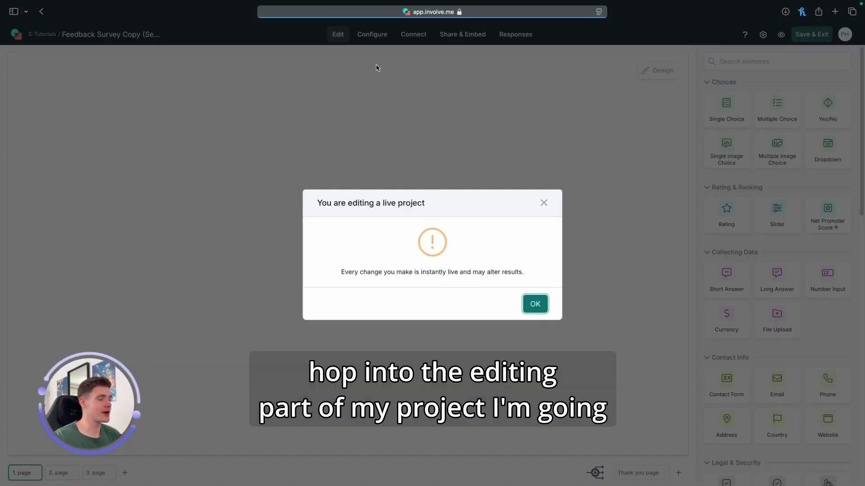
{"action": "key", "text": "Return"}
{"action": "left_click", "coordinate": [777, 62]}
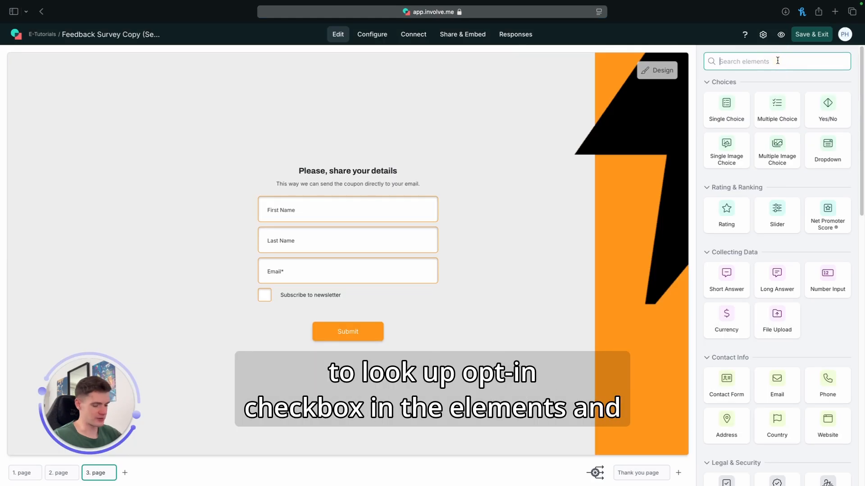
{"action": "type", "text": "opt"}
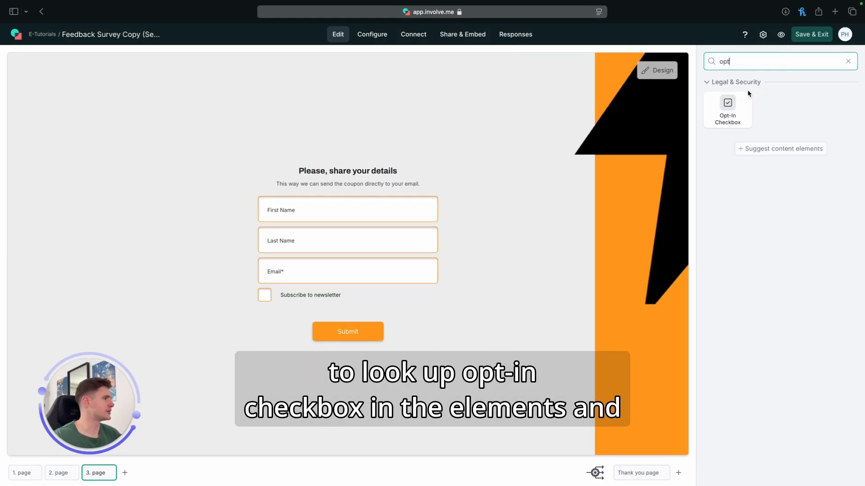
{"action": "left_click_drag", "start_coordinate": [732, 108], "coordinate": [374, 288]}
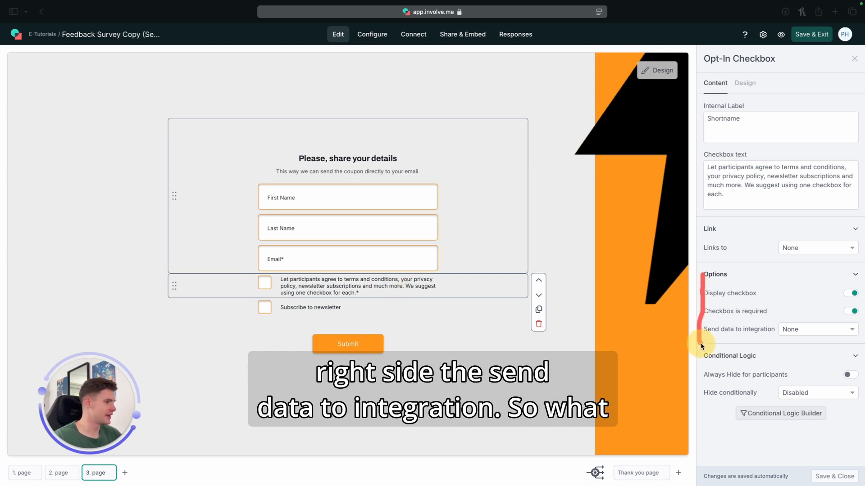
Set the opt-in checkbox to send data to All Integrations, keeping it required.
{"action": "left_click_drag", "start_coordinate": [711, 342], "coordinate": [772, 344]}
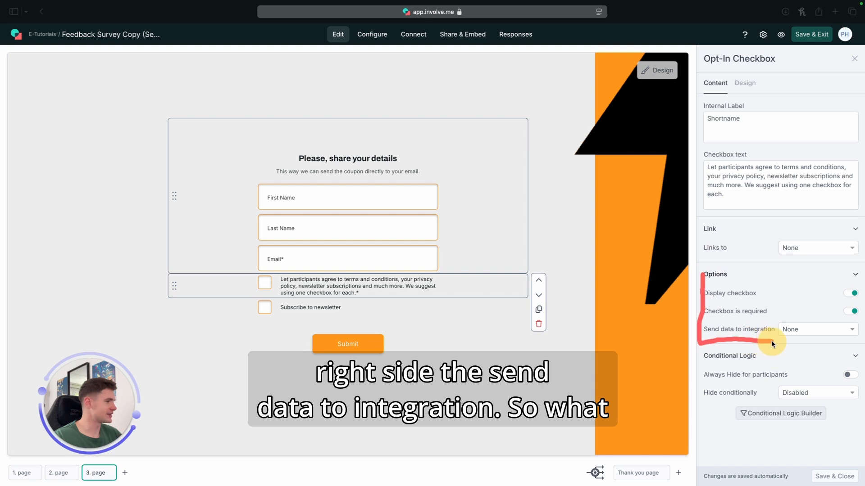
{"action": "left_click", "coordinate": [792, 331]}
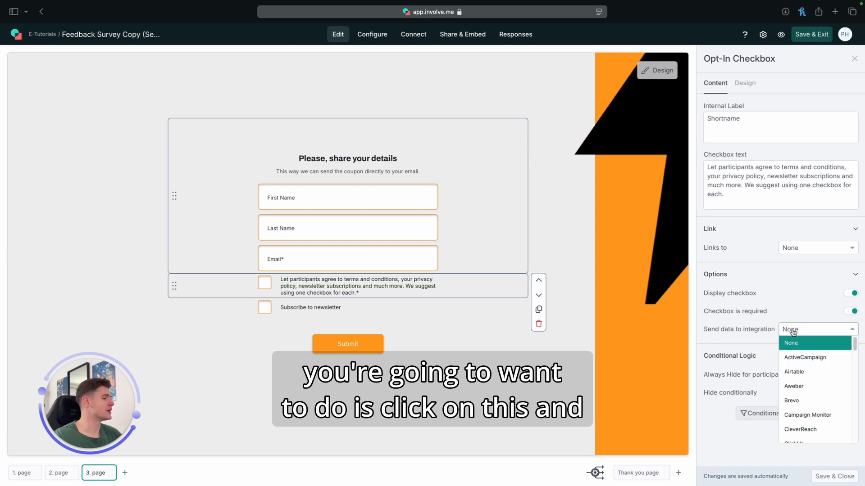
{"action": "left_click_drag", "start_coordinate": [855, 348], "coordinate": [843, 448]}
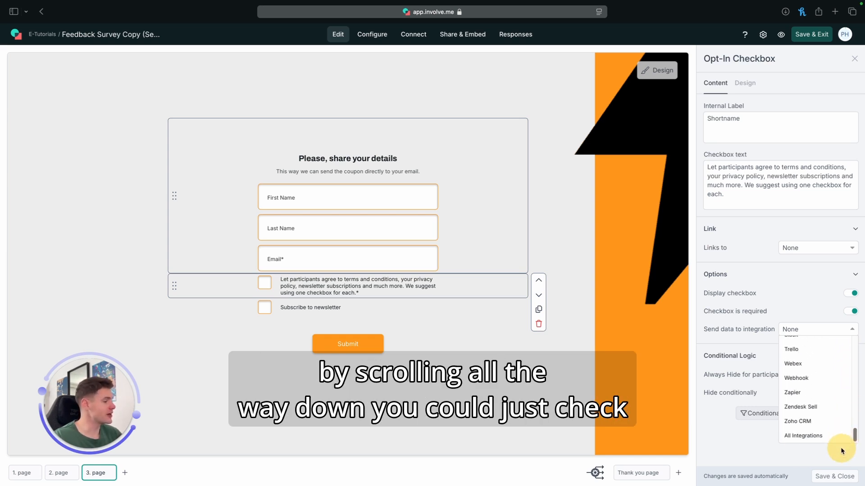
{"action": "left_click", "coordinate": [795, 435]}
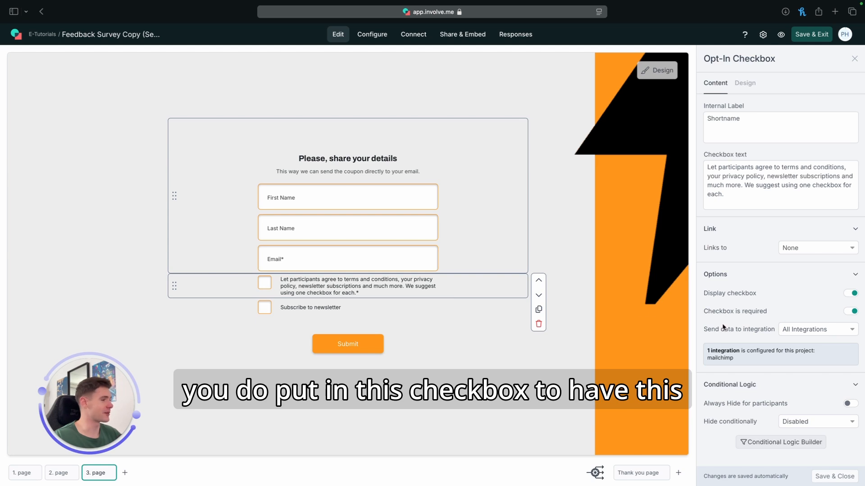
{"action": "left_click", "coordinate": [703, 317]}
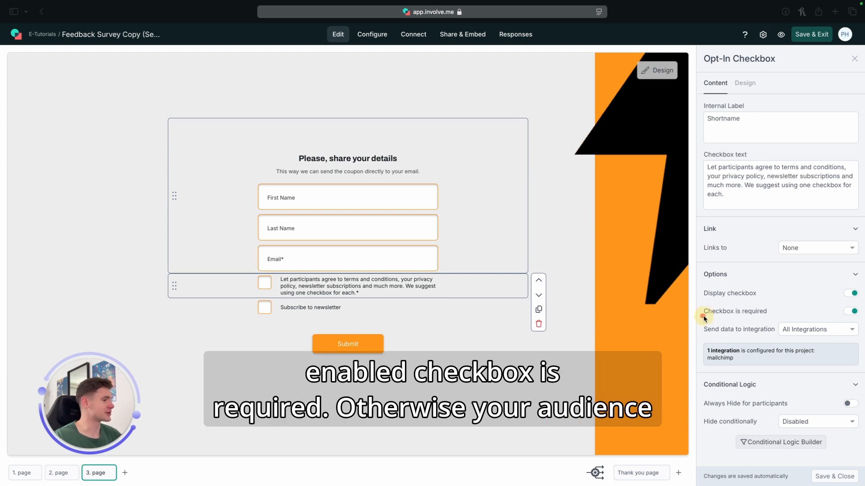
{"action": "left_click_drag", "start_coordinate": [731, 317], "coordinate": [808, 318]}
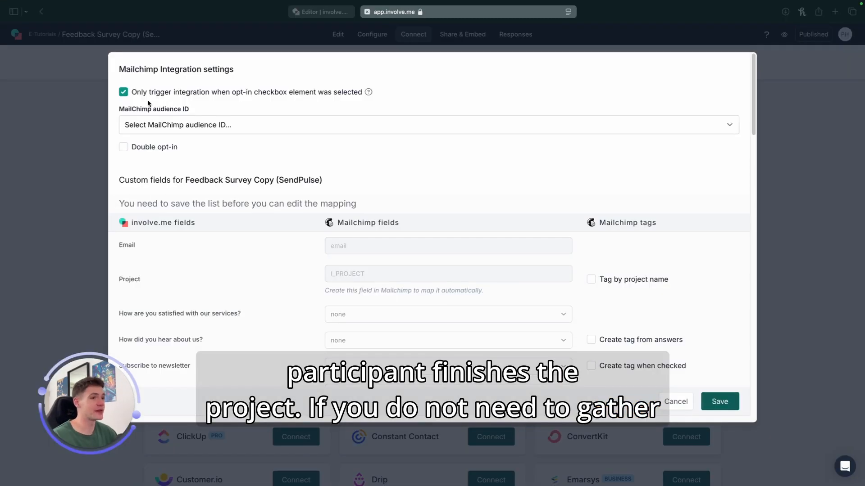
Turn off the opt-in checkbox trigger condition in the Mailchimp integration settings.
{"action": "left_click", "coordinate": [122, 93]}
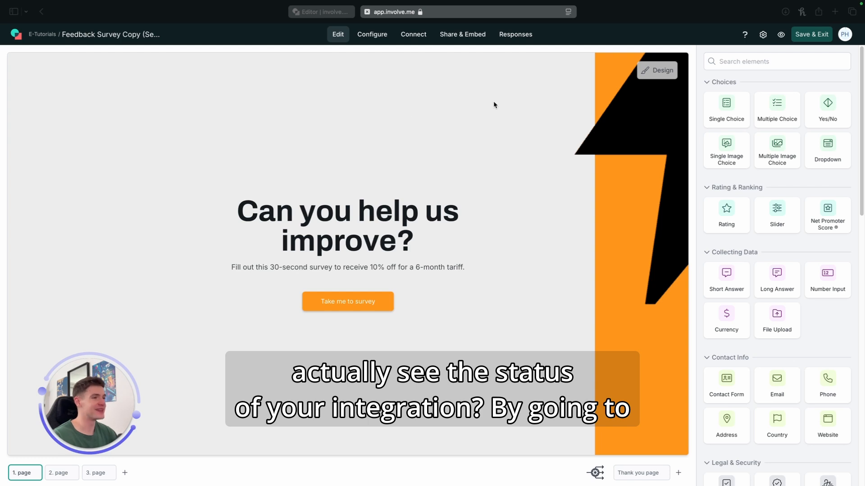
{"action": "left_click_drag", "start_coordinate": [493, 37], "coordinate": [532, 42]}
{"action": "left_click", "coordinate": [516, 35]}
{"action": "left_click", "coordinate": [292, 93]}
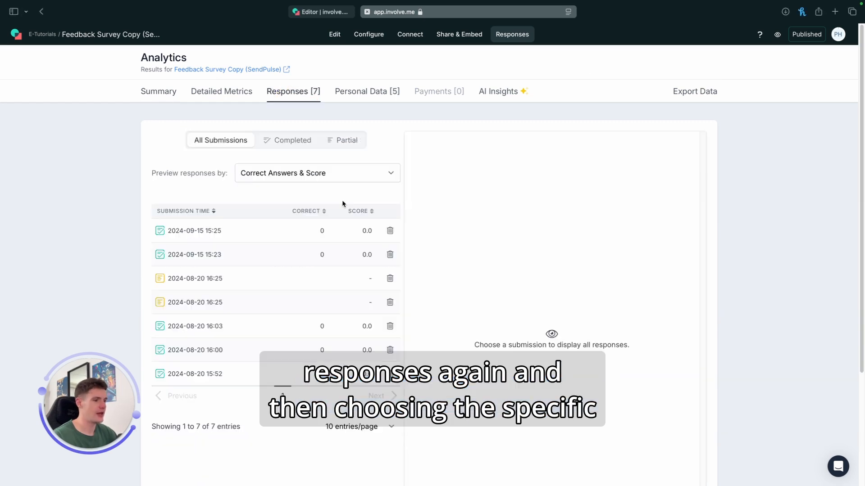
{"action": "left_click", "coordinate": [244, 233]}
{"action": "left_click_drag", "start_coordinate": [704, 205], "coordinate": [712, 481]}
{"action": "scroll", "coordinate": [712, 481], "scroll_direction": "down", "scroll_amount": 3}
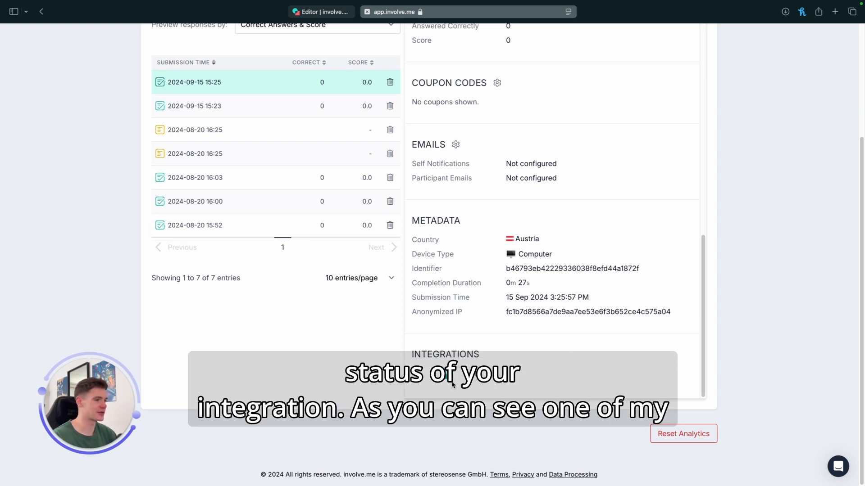
{"action": "mouse_move", "coordinate": [449, 381]}
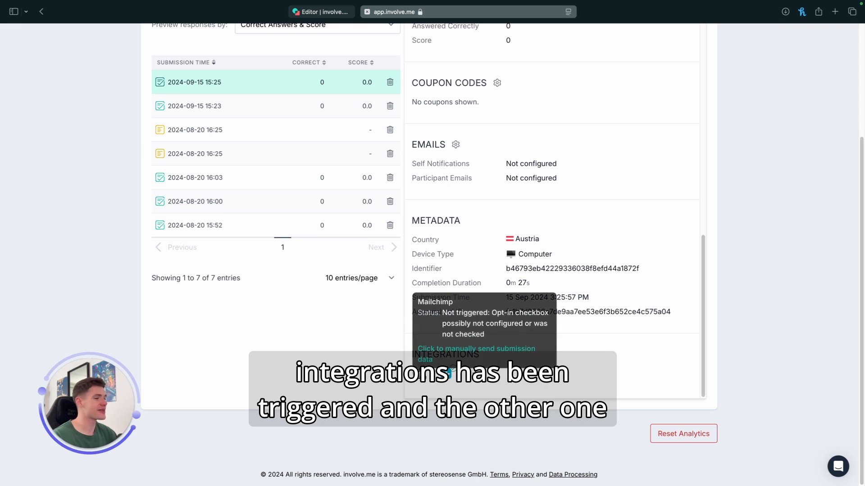
{"action": "left_click", "coordinate": [457, 375]}
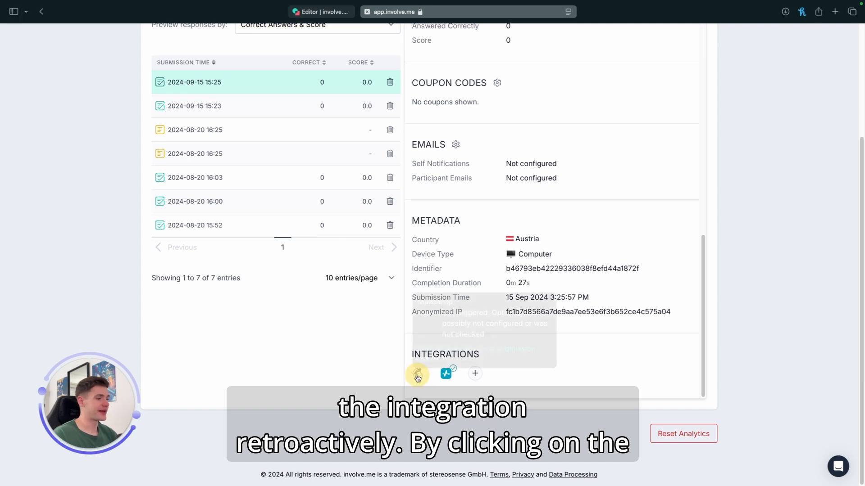
Send submission data to Mailchimp for all submissions whose integration has not been executed, and check the integration's status.
{"action": "left_click", "coordinate": [417, 373]}
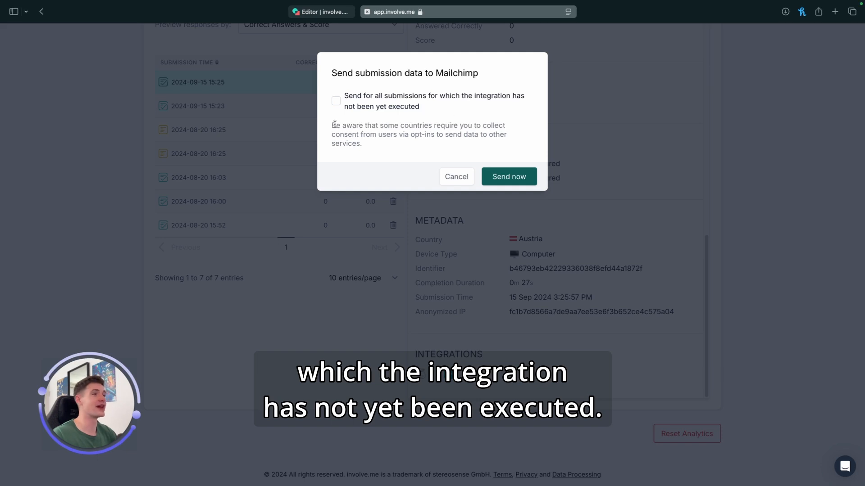
{"action": "left_click", "coordinate": [336, 101]}
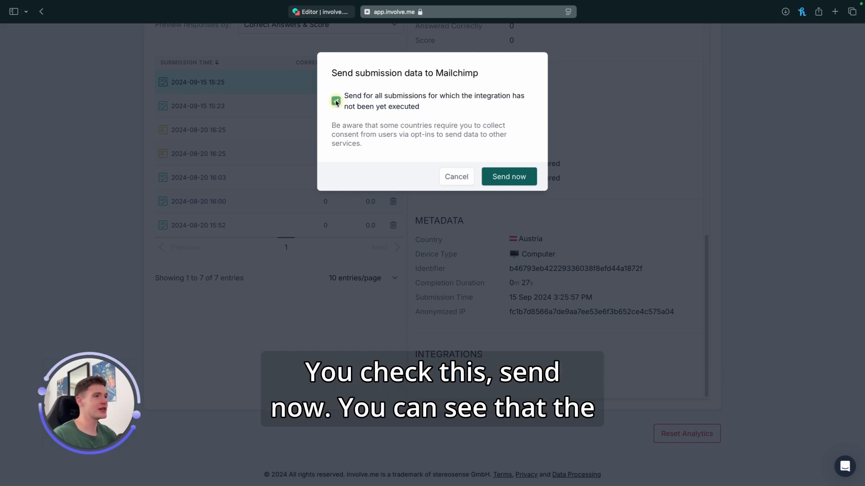
{"action": "left_click", "coordinate": [504, 176]}
{"action": "mouse_move", "coordinate": [417, 374]}
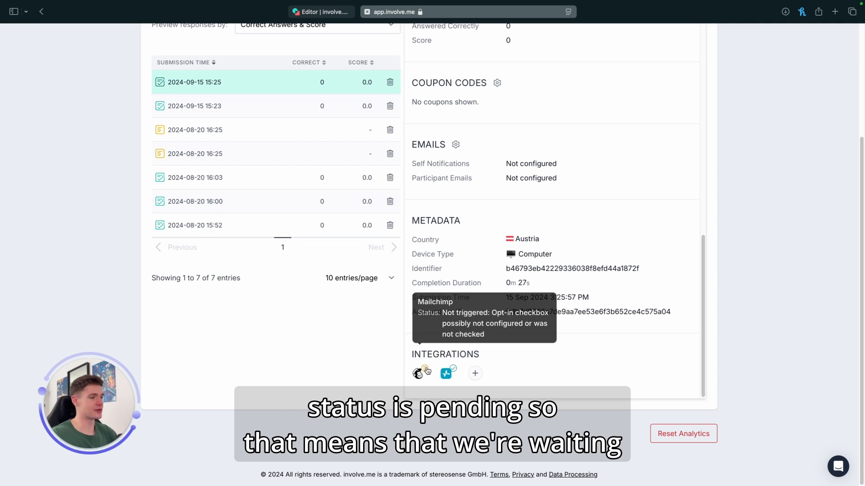